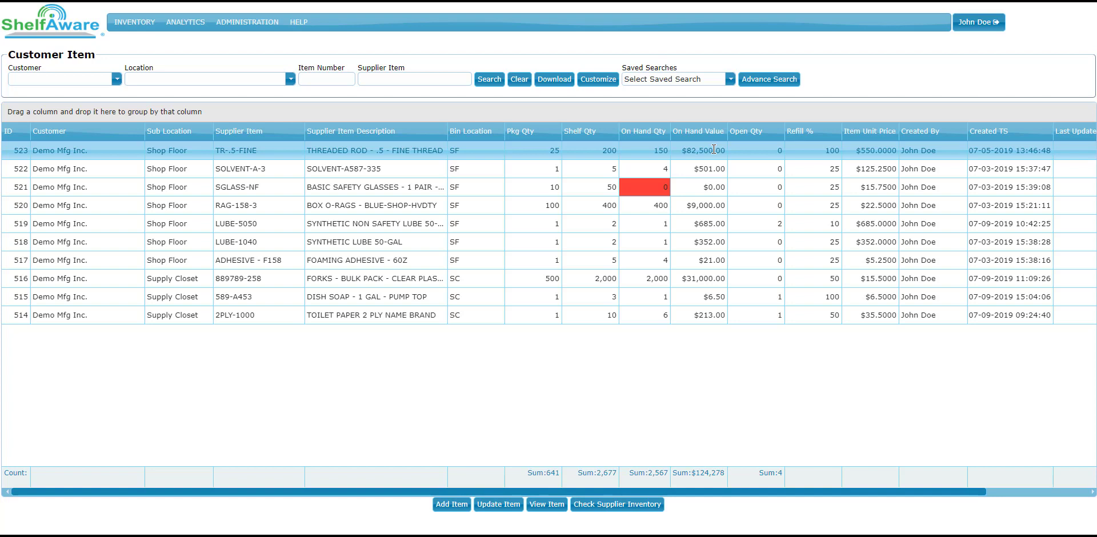
Step: Begin generating an order on the Order page, with Demo Mfg Inc. as both the customer and the customer location
mouse_move(135, 21)
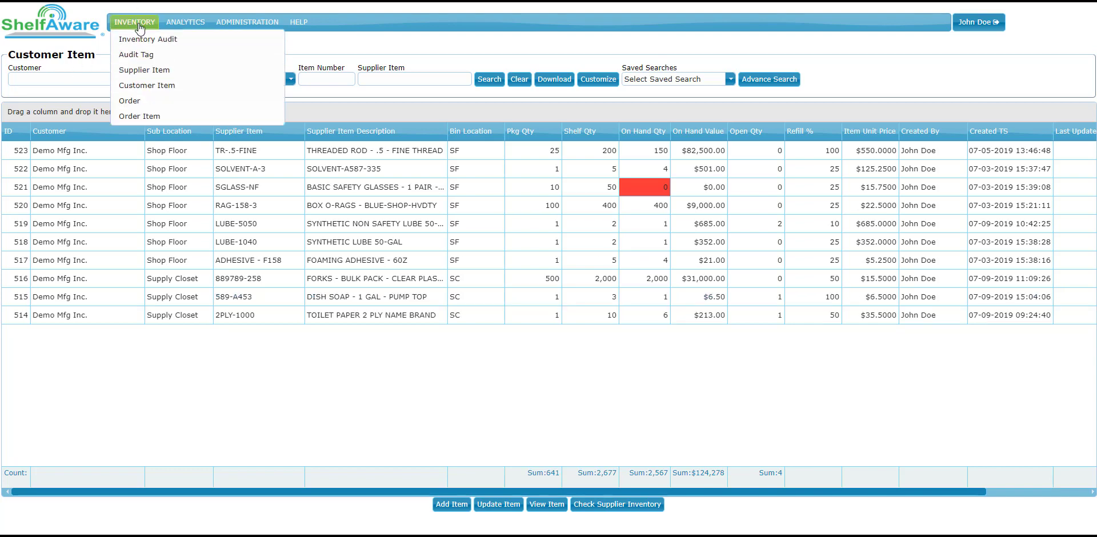
click(137, 101)
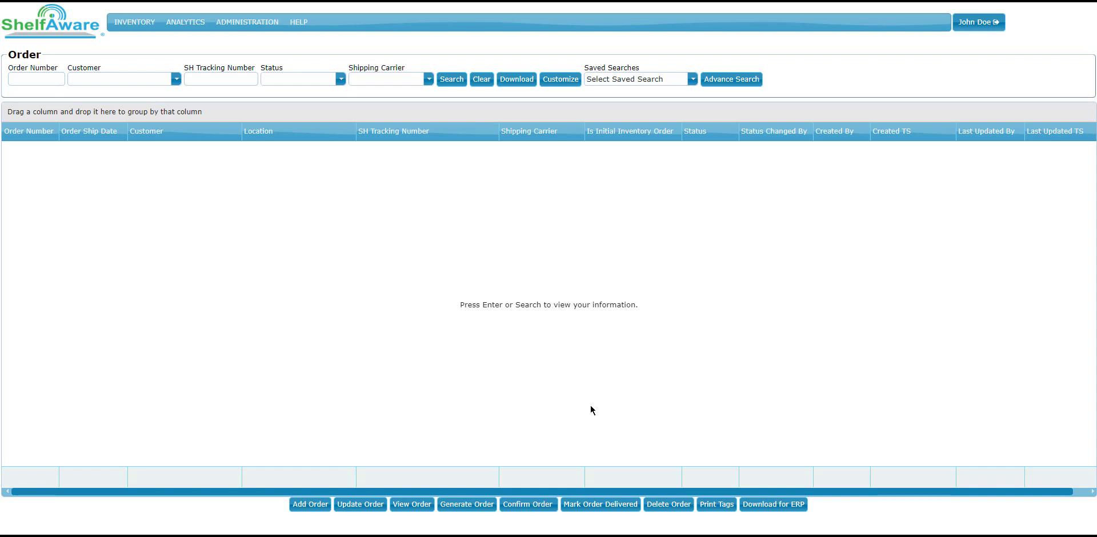
click(478, 506)
click(651, 254)
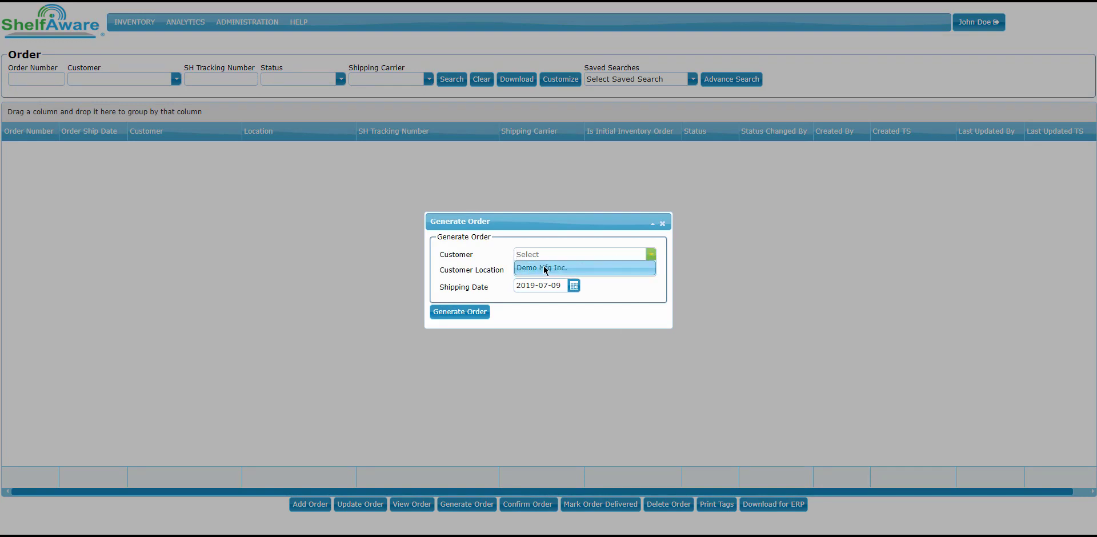
click(553, 268)
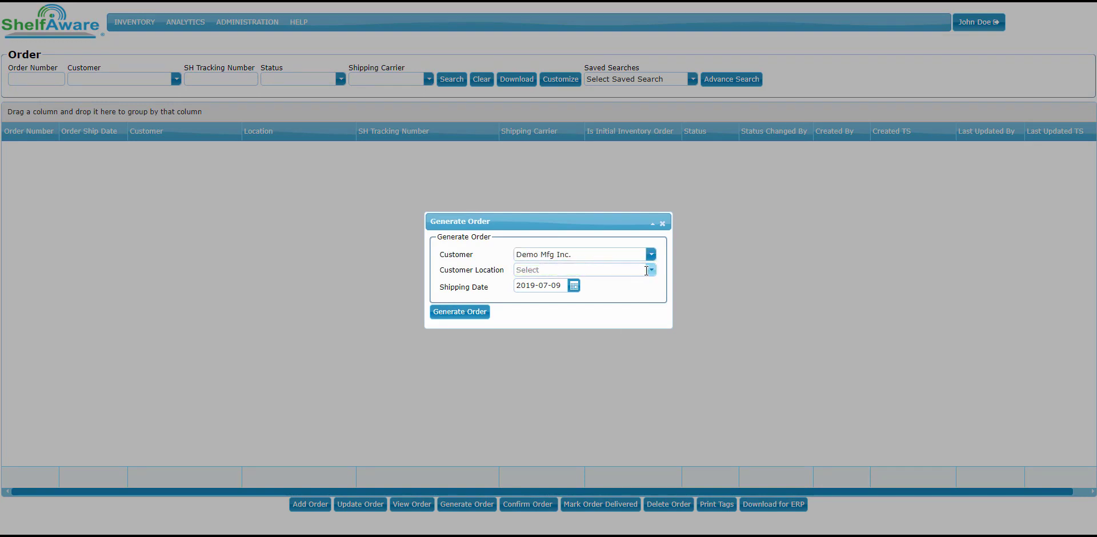
click(651, 270)
click(574, 284)
Step: Set the shipping date to 2019-07-10, generate the order and acknowledge the message
click(574, 286)
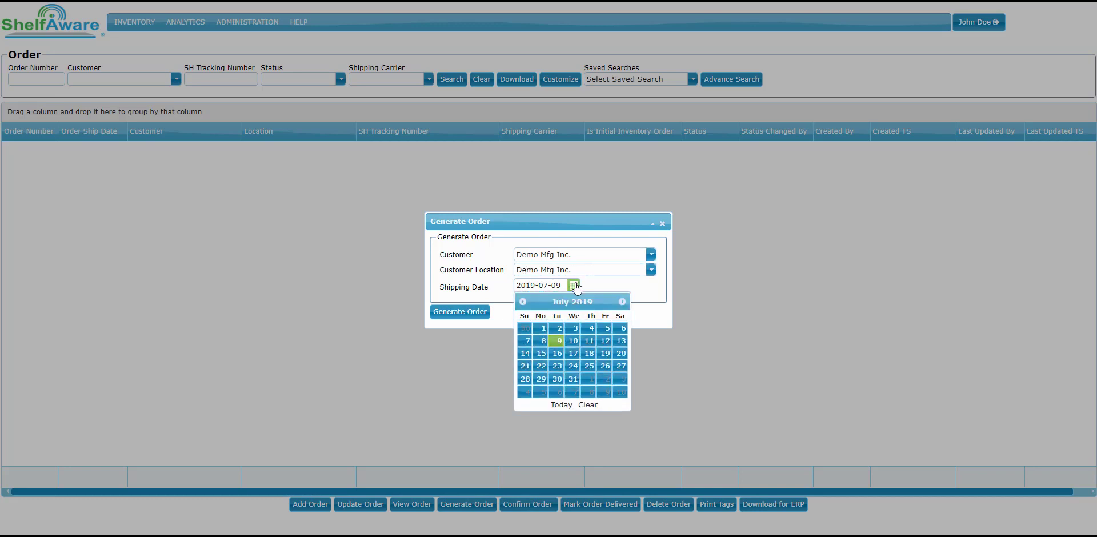
click(572, 342)
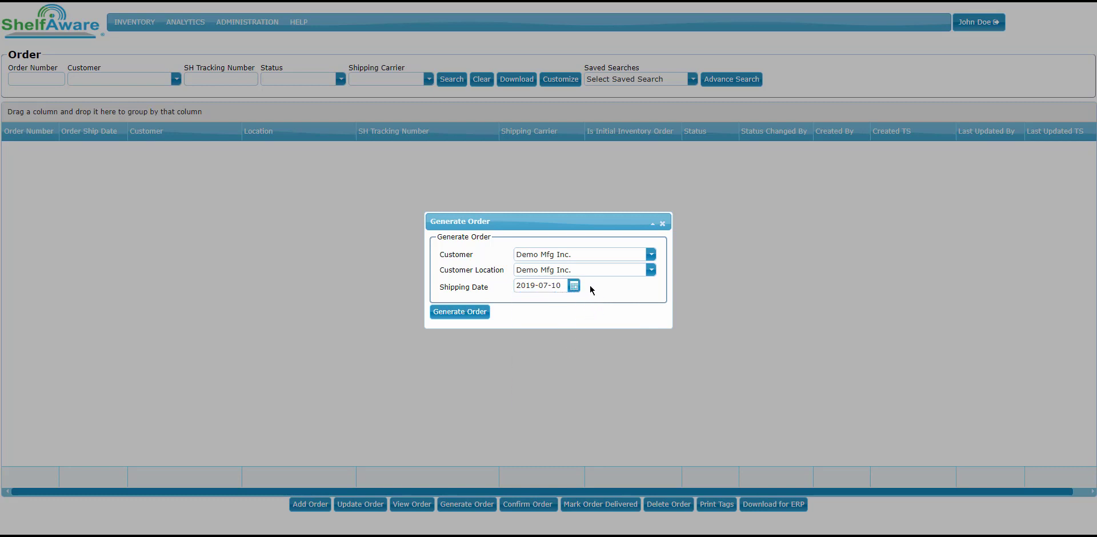
click(462, 313)
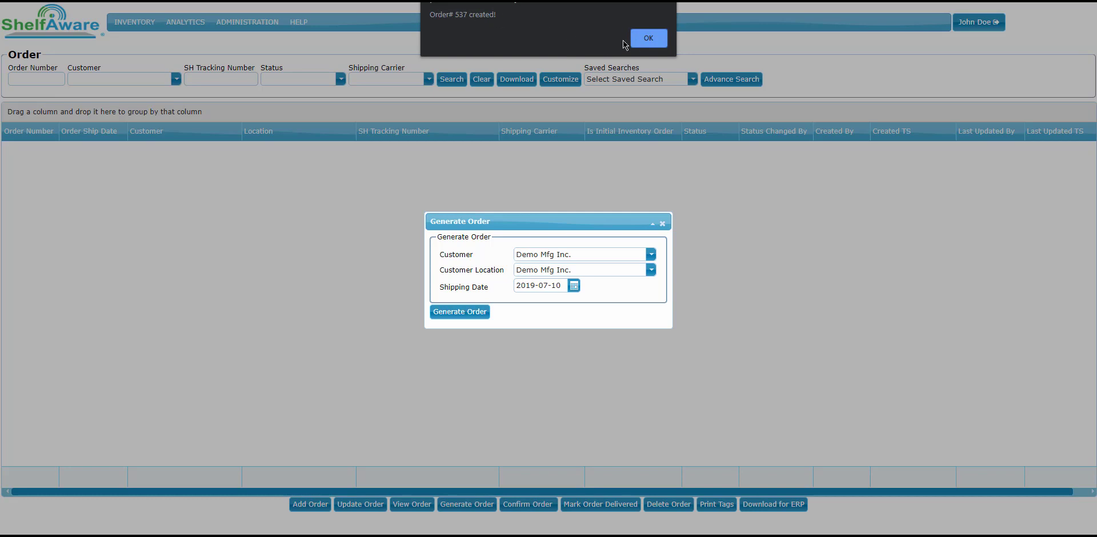
click(648, 39)
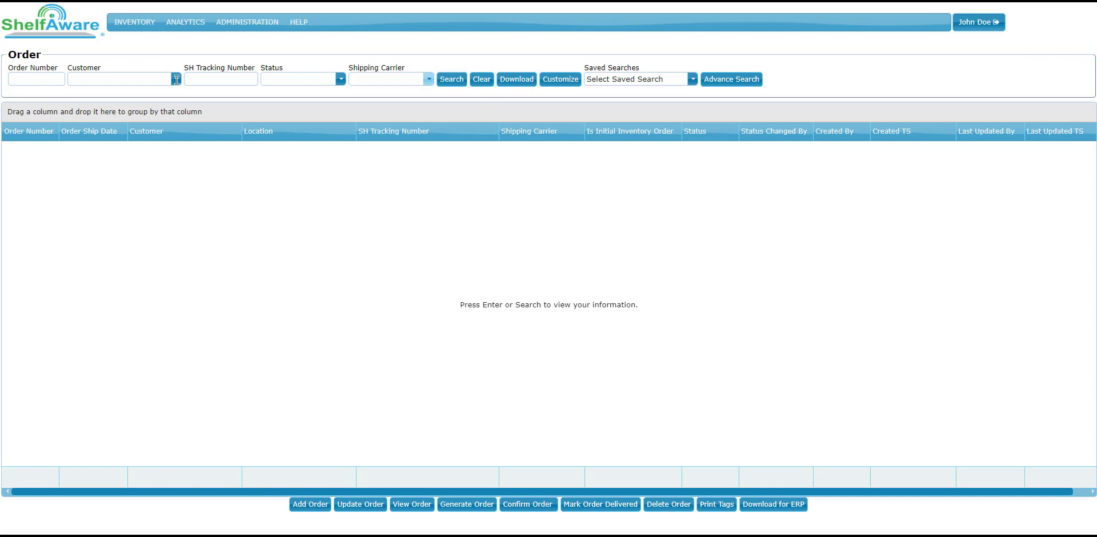
Step: Search the orders for the newly generated order by its order number and view its row
text(537)
click(451, 80)
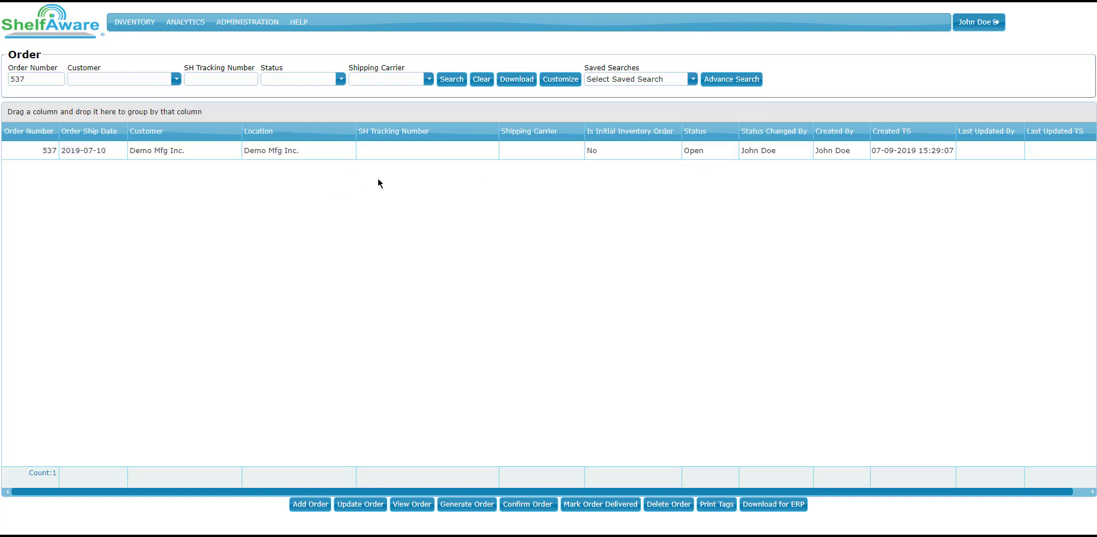
click(179, 153)
Step: Search the Order Item page by the new order's number and review its threaded rod, dish soap and safety glasses lines
mouse_move(139, 27)
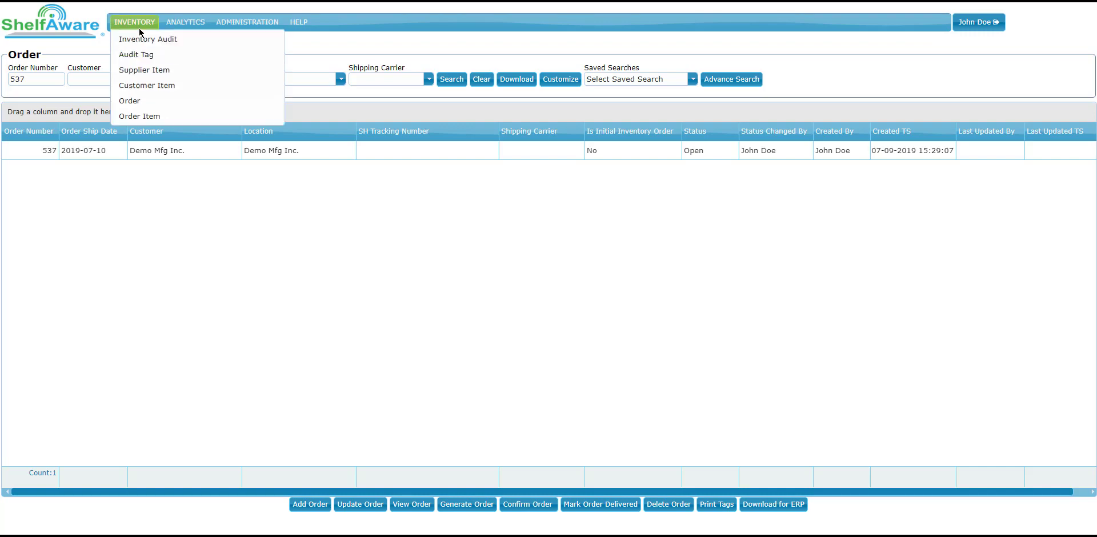
click(148, 117)
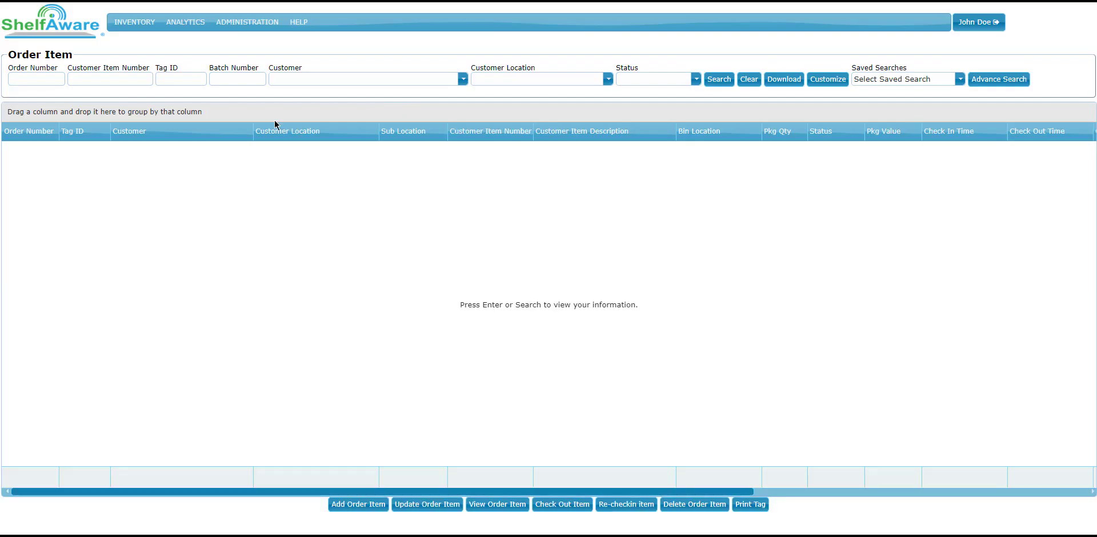
click(40, 78)
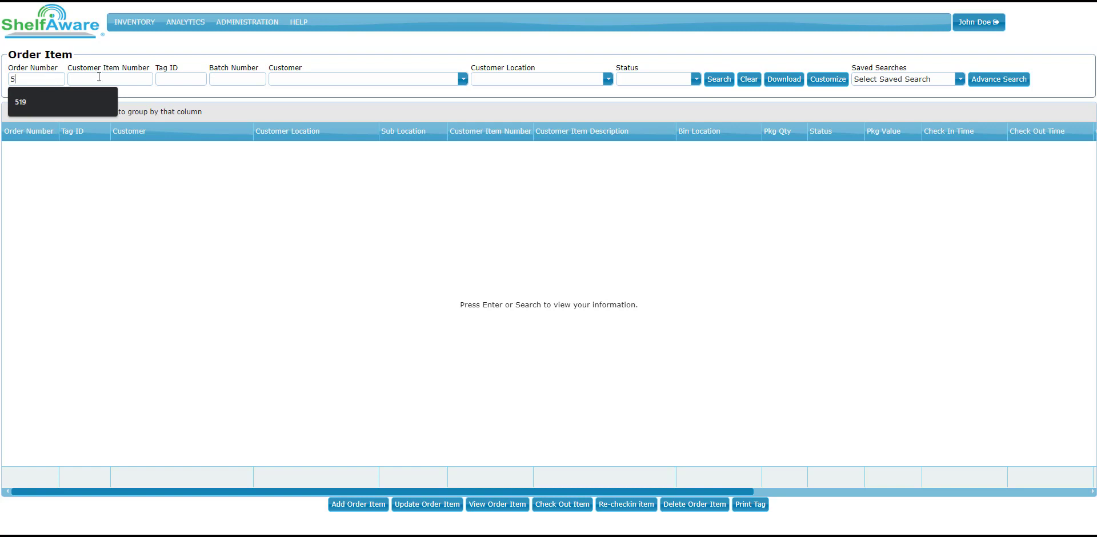
text(537)
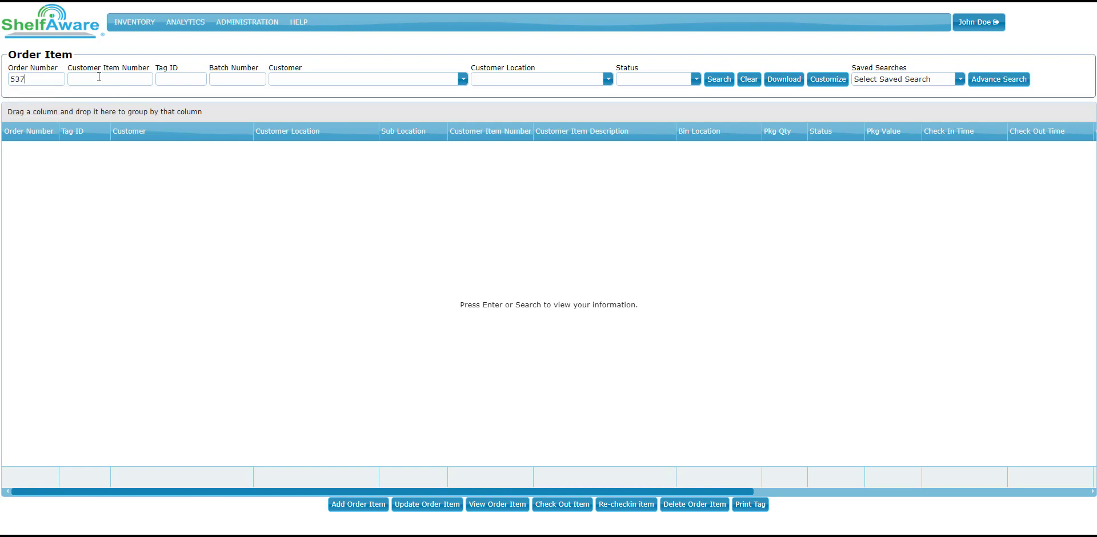
key(Return)
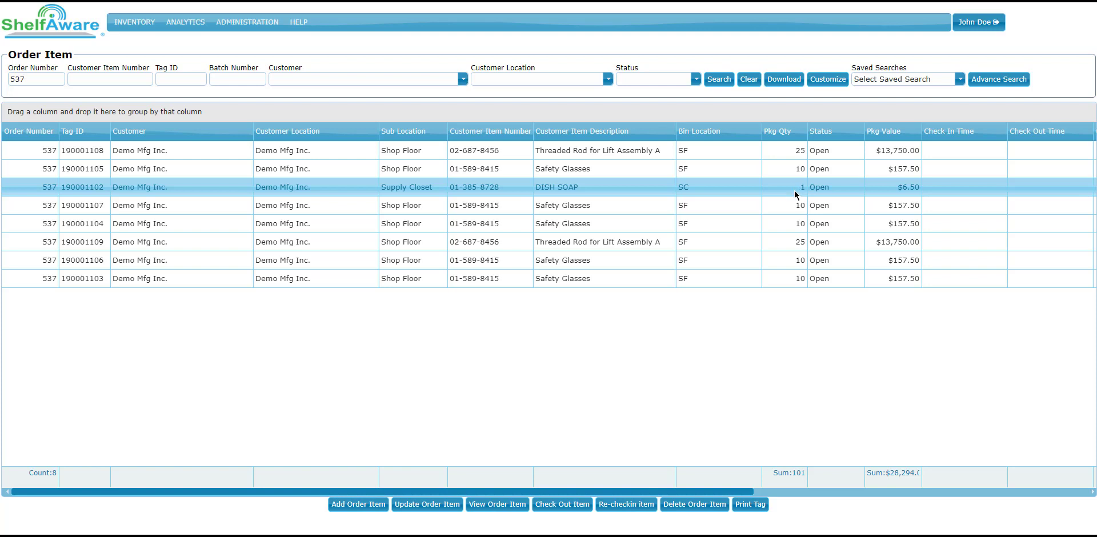
click(146, 242)
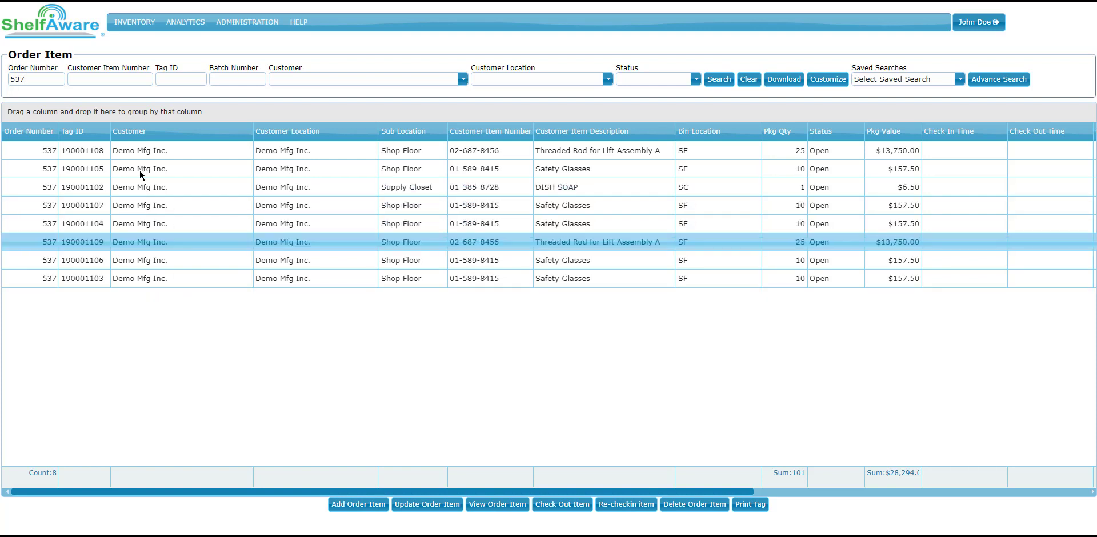
click(146, 150)
click(147, 187)
click(146, 241)
click(141, 279)
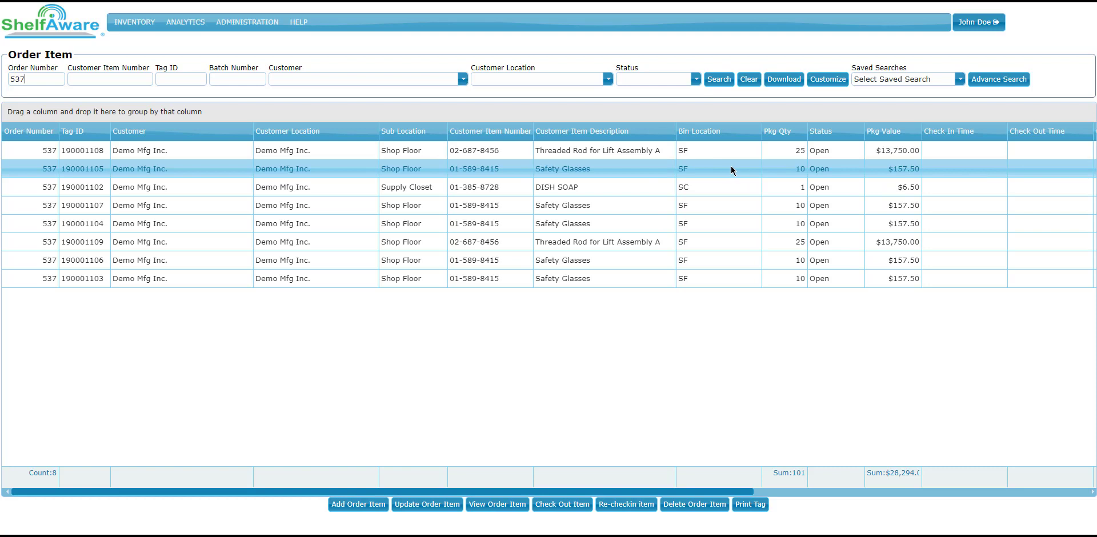
Step: Download the order item list as a spreadsheet, view it in Excel and close it
click(781, 80)
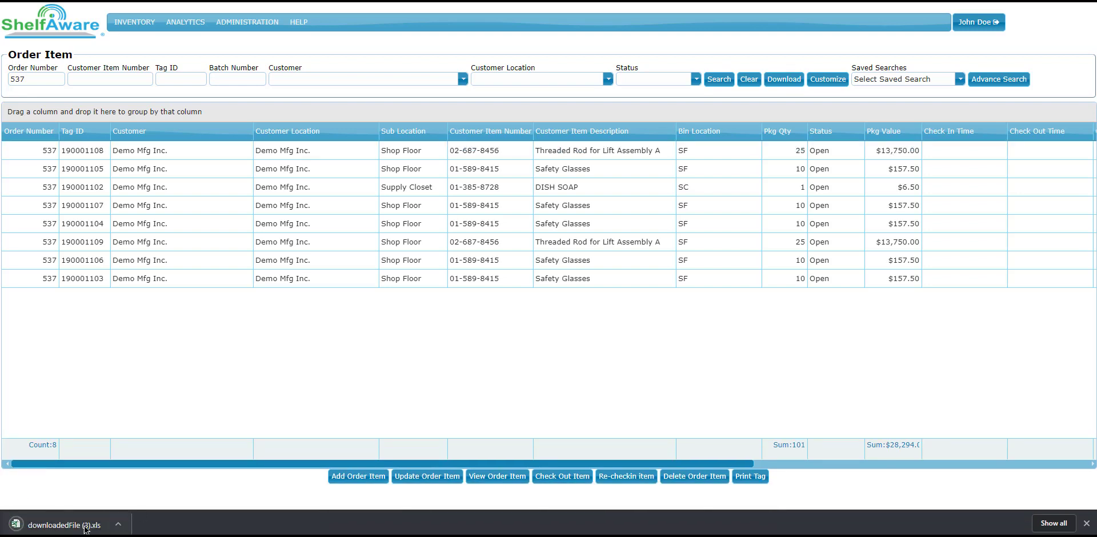
click(85, 528)
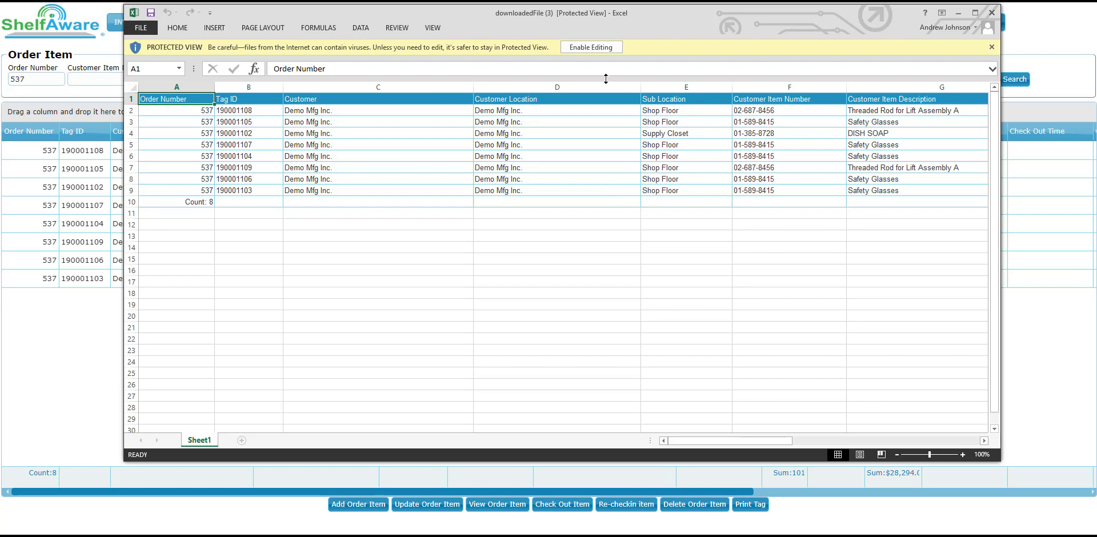
drag(621, 14, 618, 19)
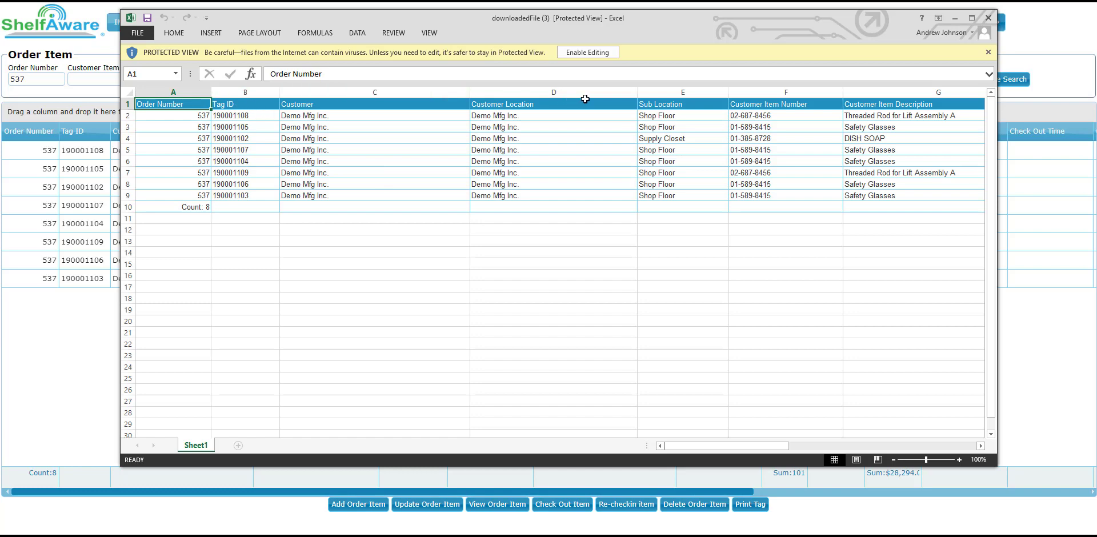
click(993, 20)
click(605, 152)
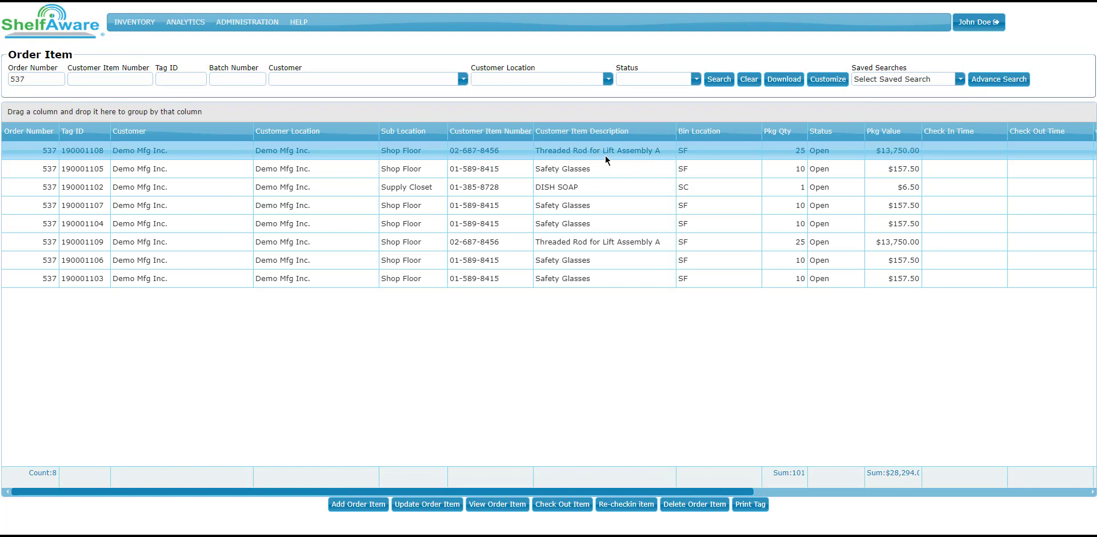
click(592, 280)
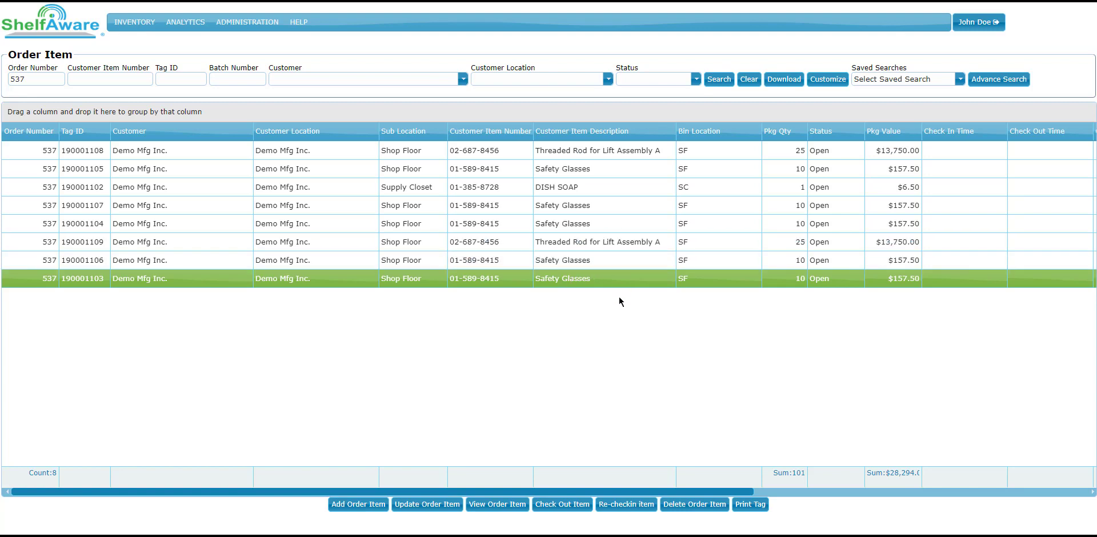
click(567, 243)
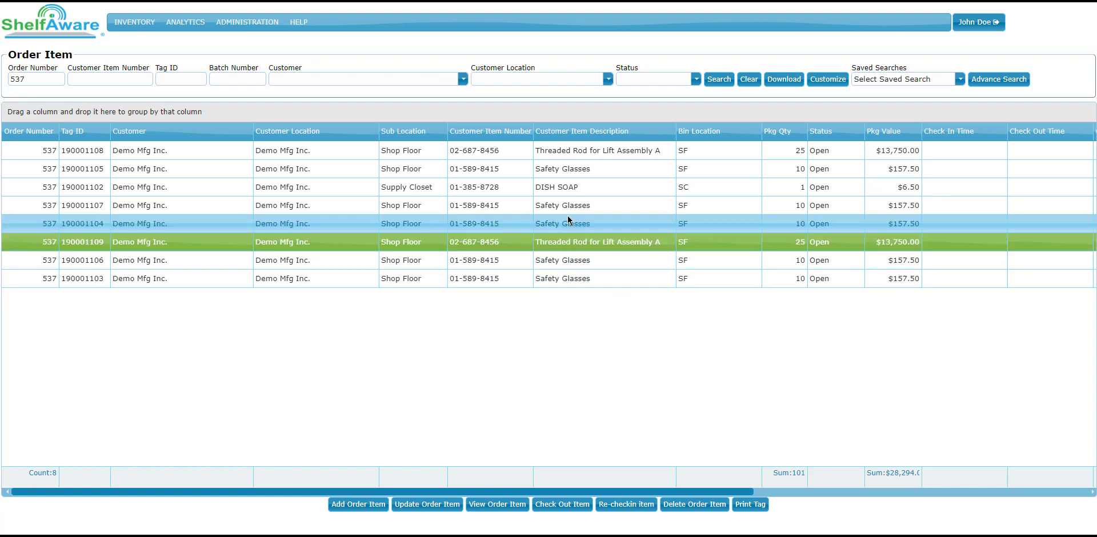
click(569, 207)
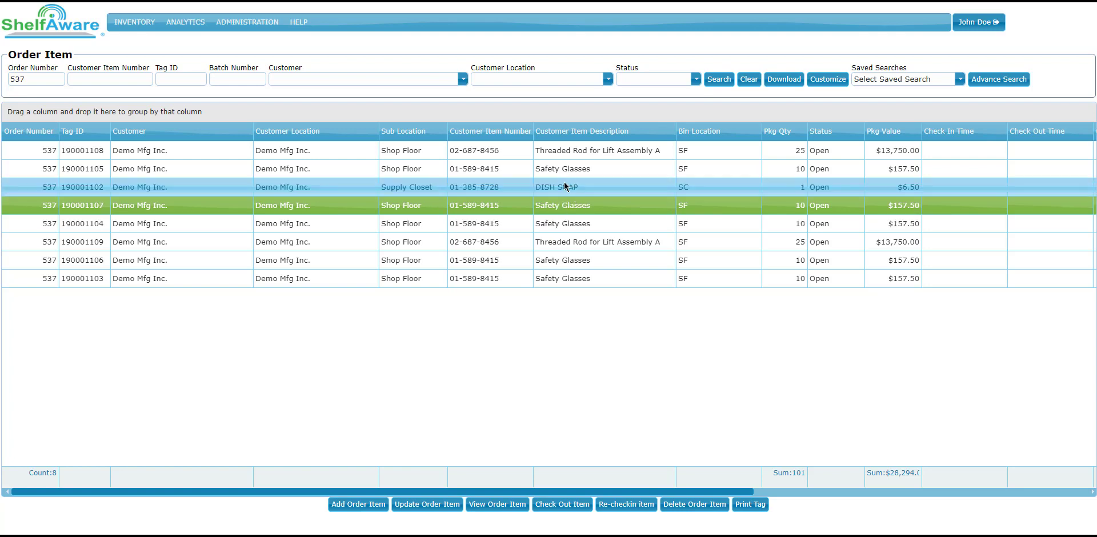
click(559, 151)
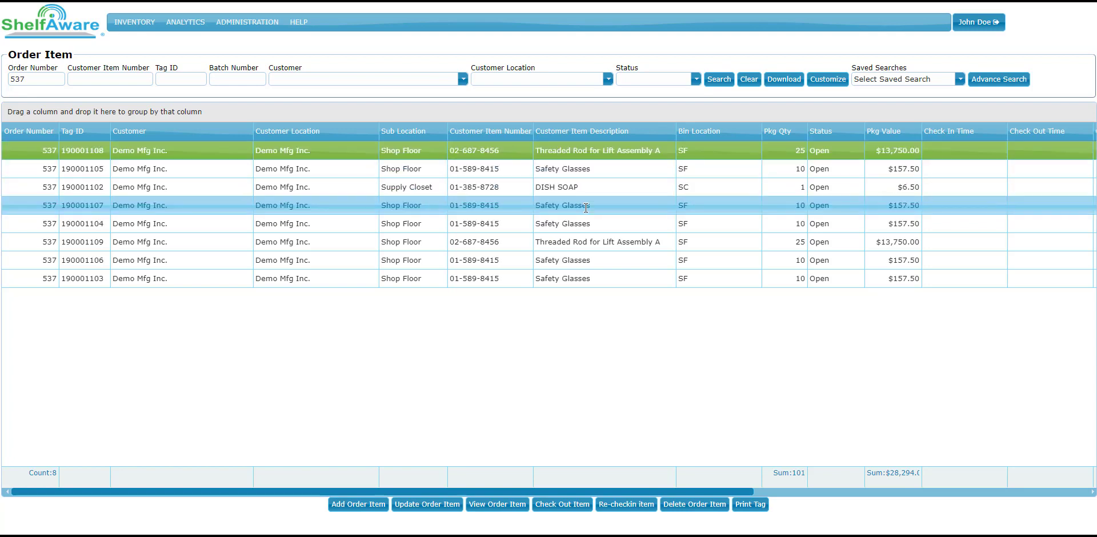
click(576, 168)
ctrl+click(581, 205)
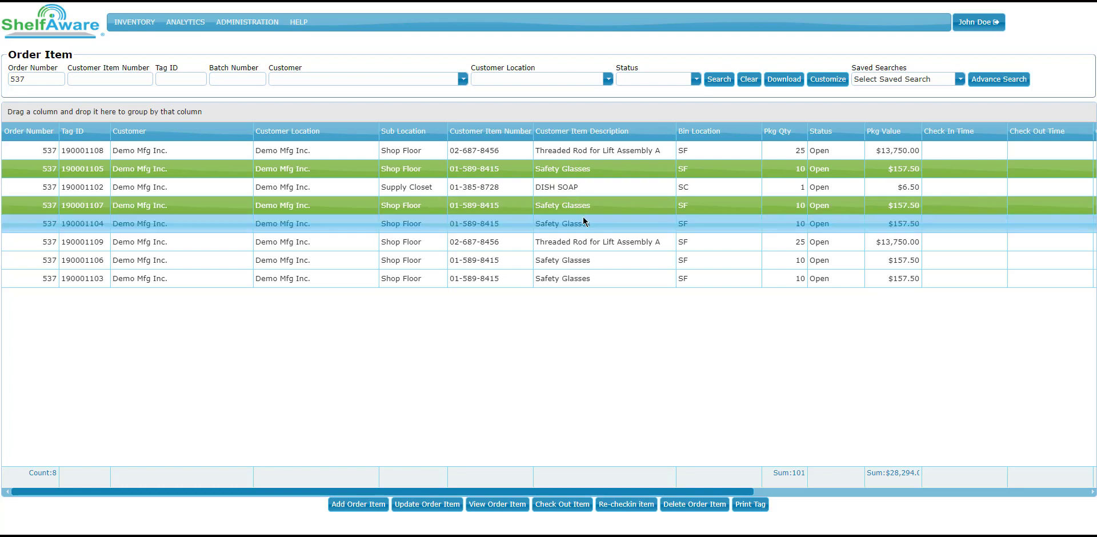
ctrl+click(585, 222)
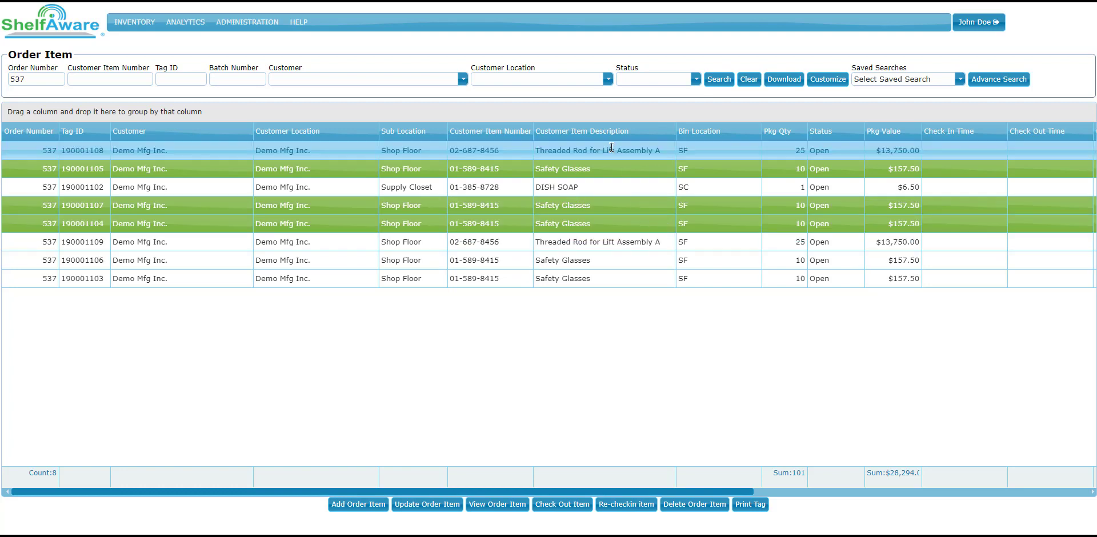
Step: Print the tags for the Safety Glasses items with Tag IDs 190001105, 190001107 and 190001104
click(593, 169)
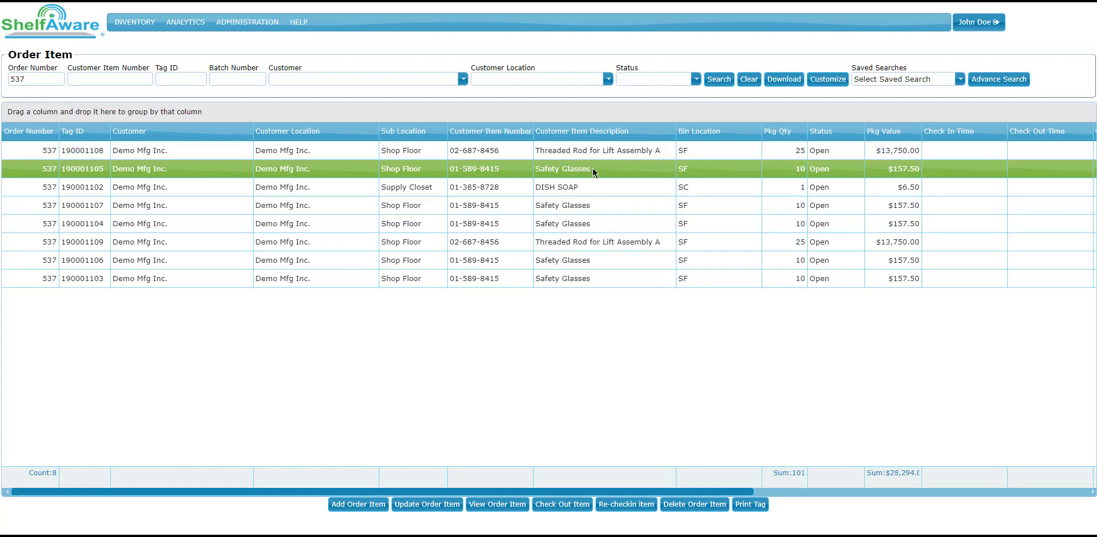
ctrl+click(600, 206)
ctrl+click(596, 222)
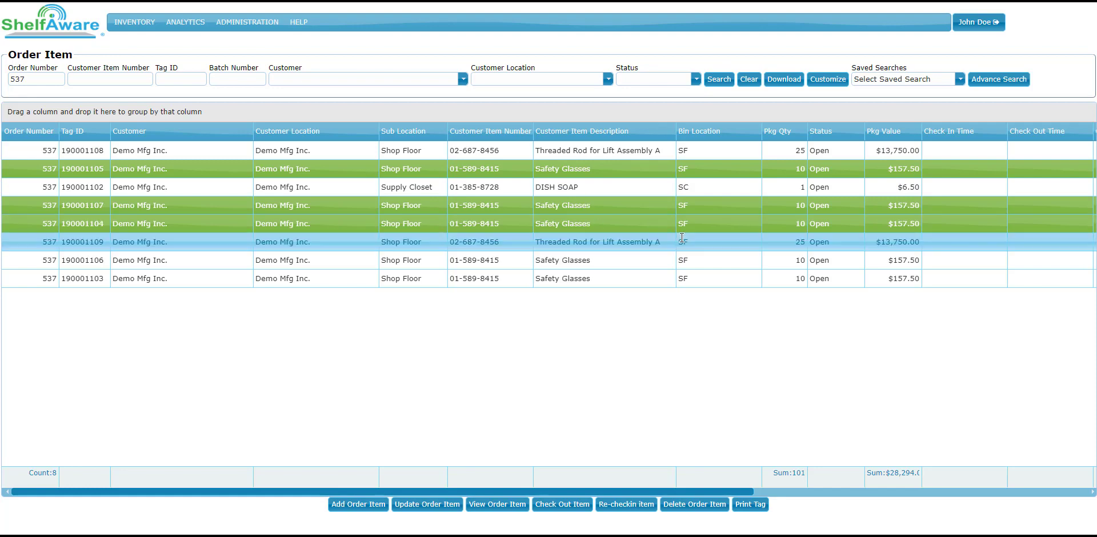
click(760, 508)
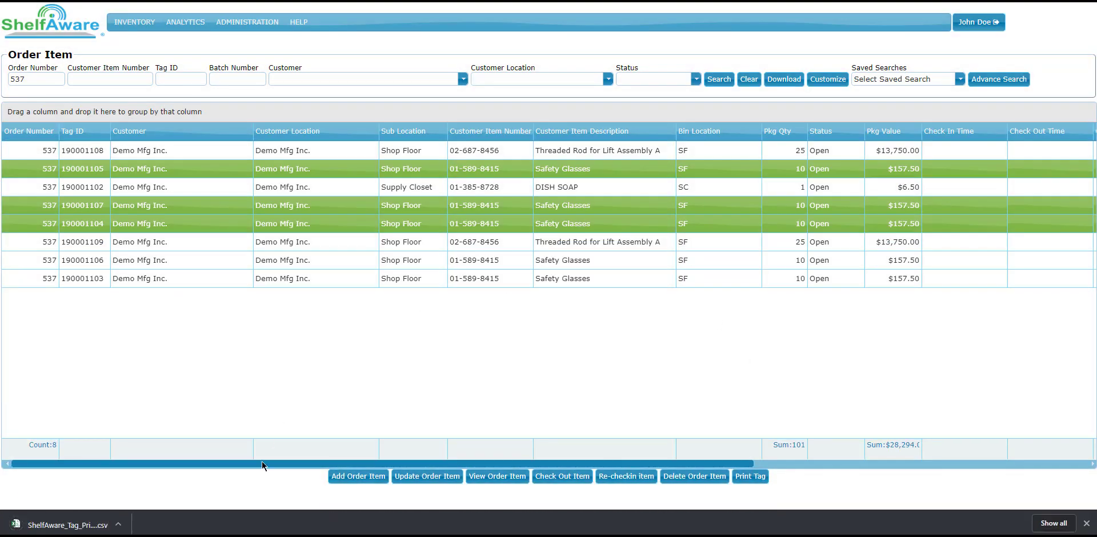
Step: Open the downloaded tag print CSV in Excel, widen the supplier item number column to read it, and close without saving
click(89, 529)
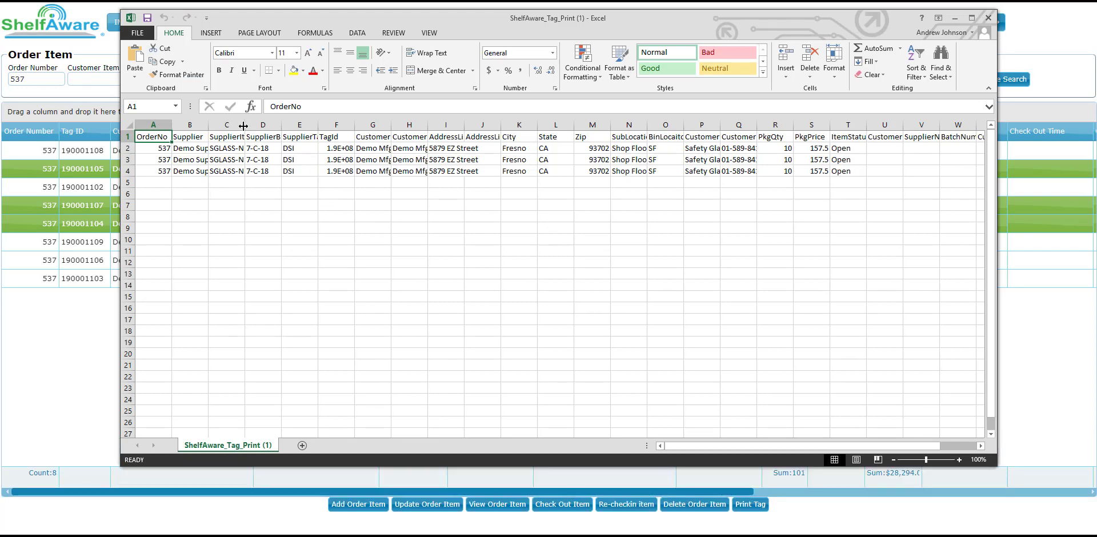
drag(243, 125, 336, 125)
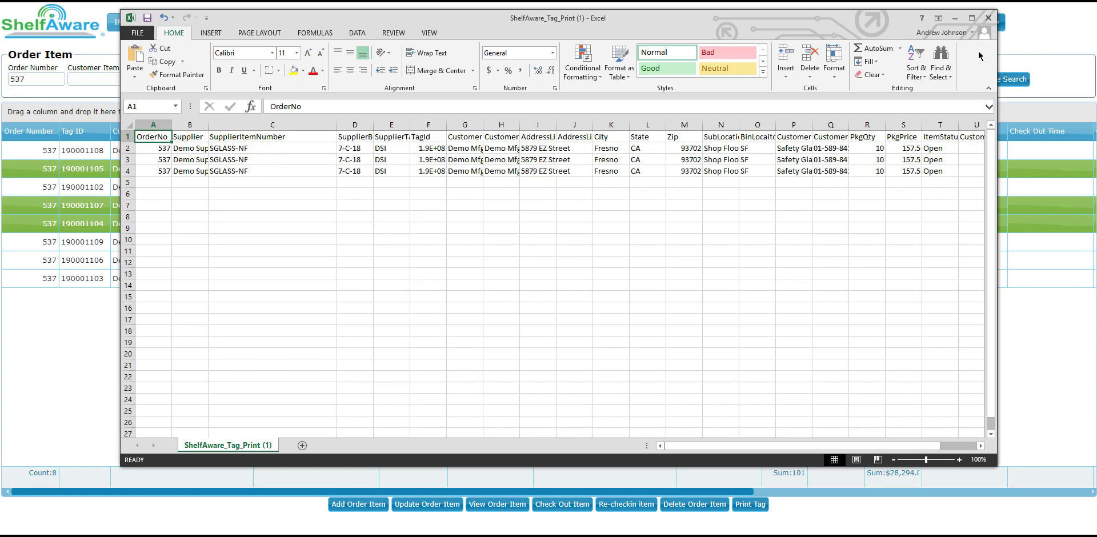
click(988, 17)
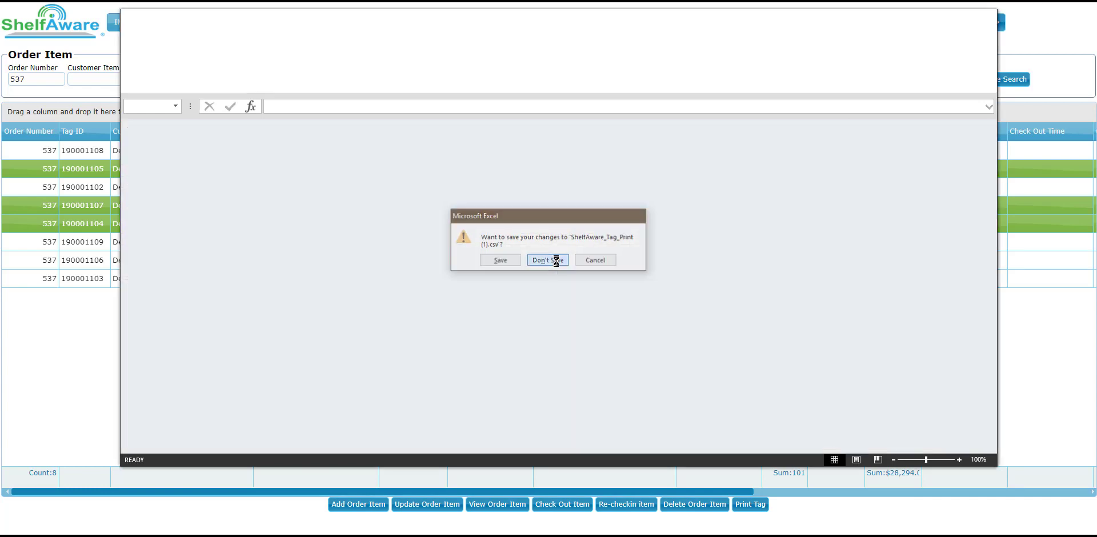
click(547, 260)
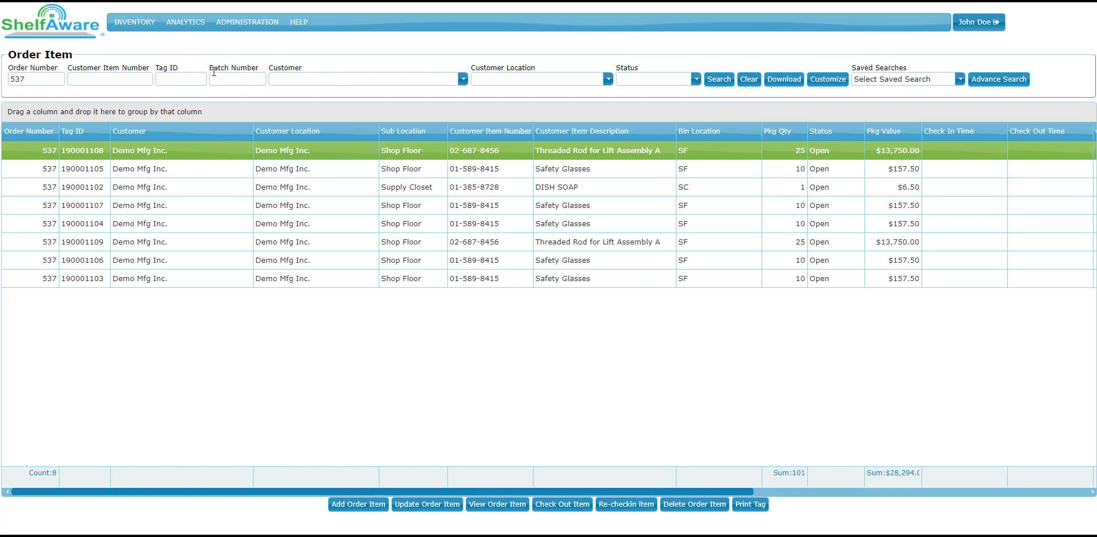
Step: Look up the order by its number on the Order page and print all its tags, closing the tag print CSV in Excel
click(137, 23)
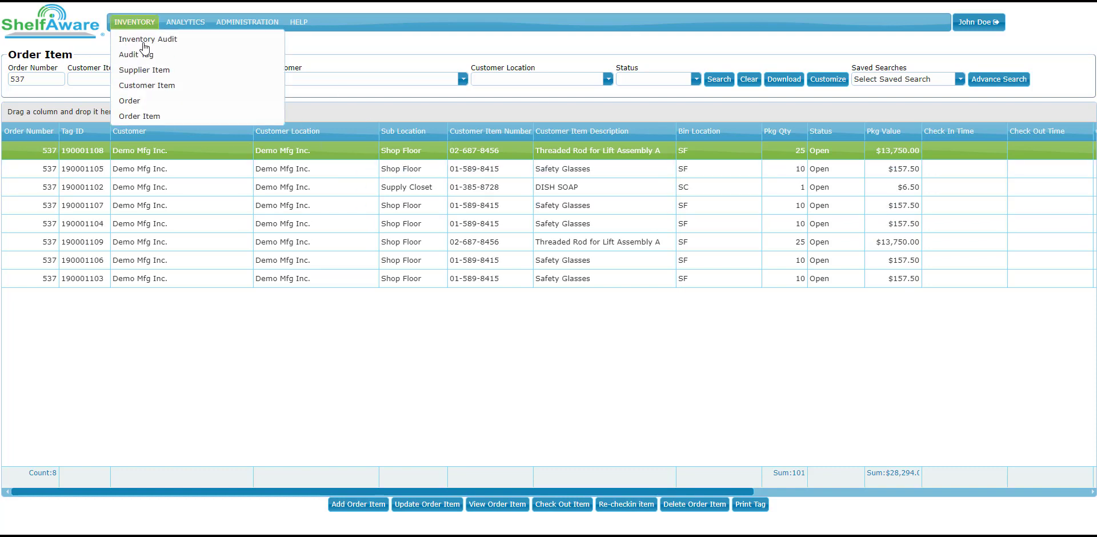
click(146, 103)
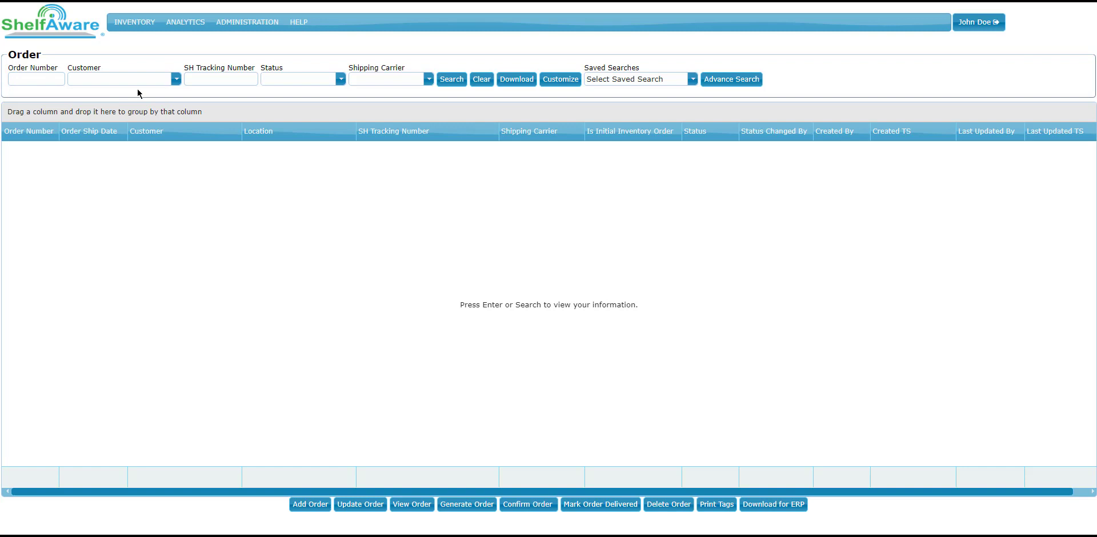
key(Return)
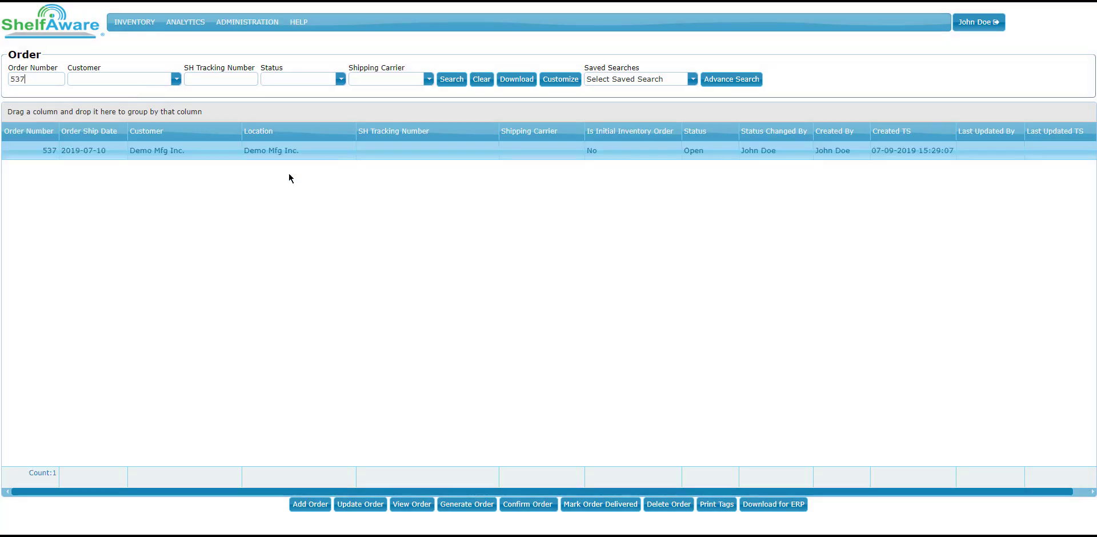
click(349, 153)
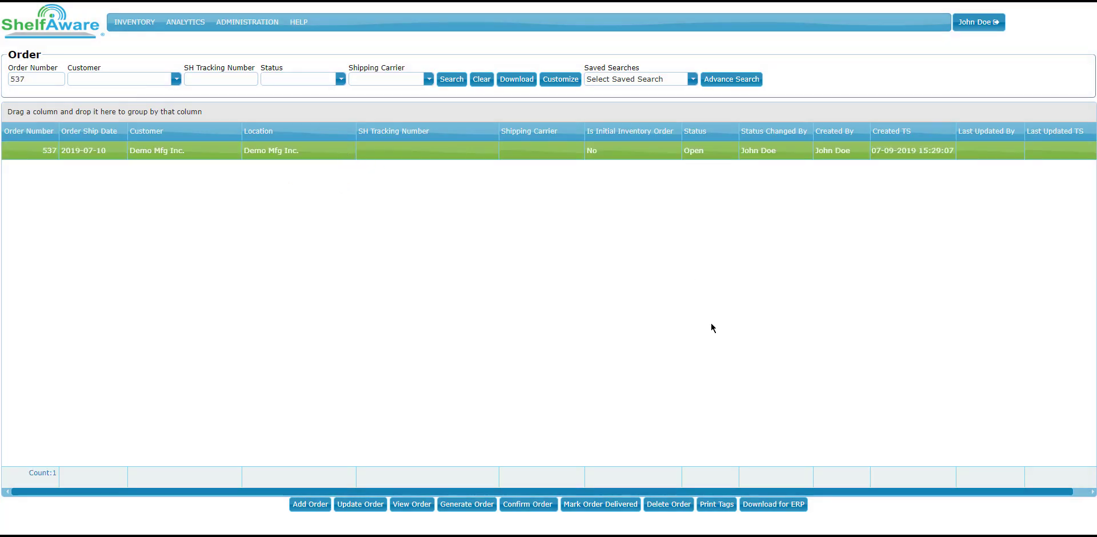
click(717, 505)
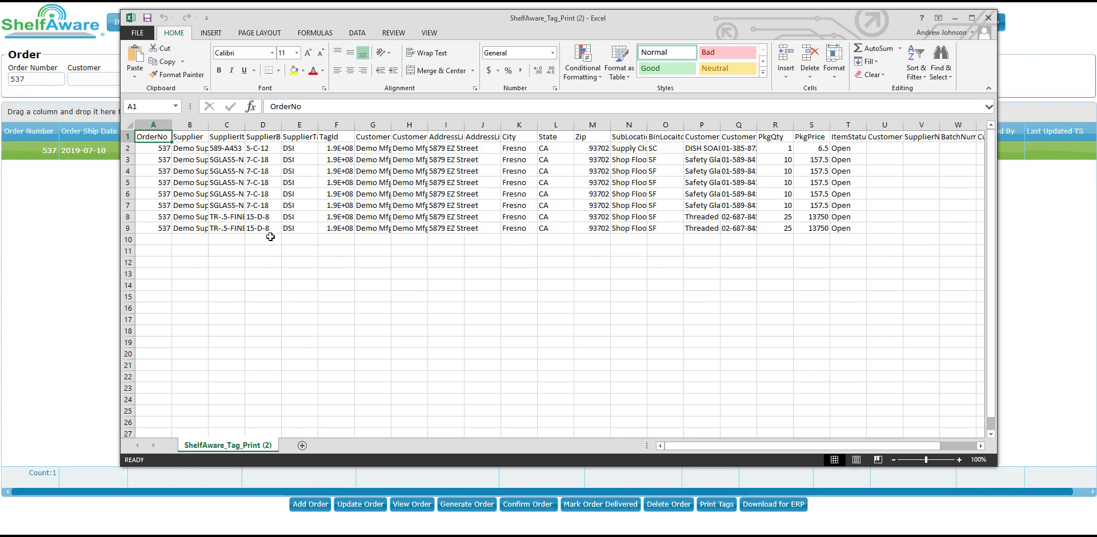
click(988, 17)
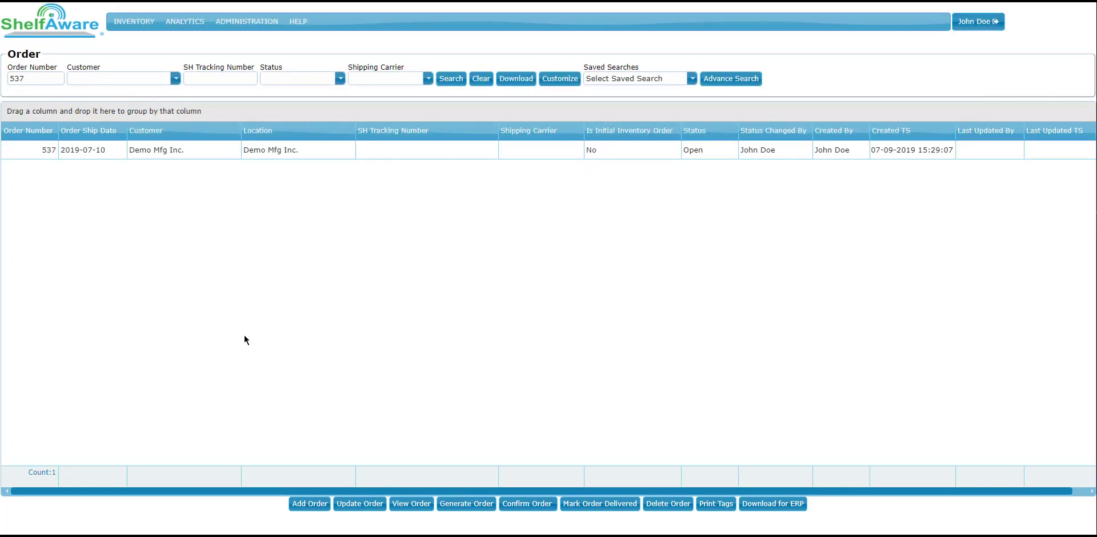
Step: Begin confirming the Demo Mfg Inc. order with shipping date 2019-07-11 and UPS as the shipping carrier
click(203, 151)
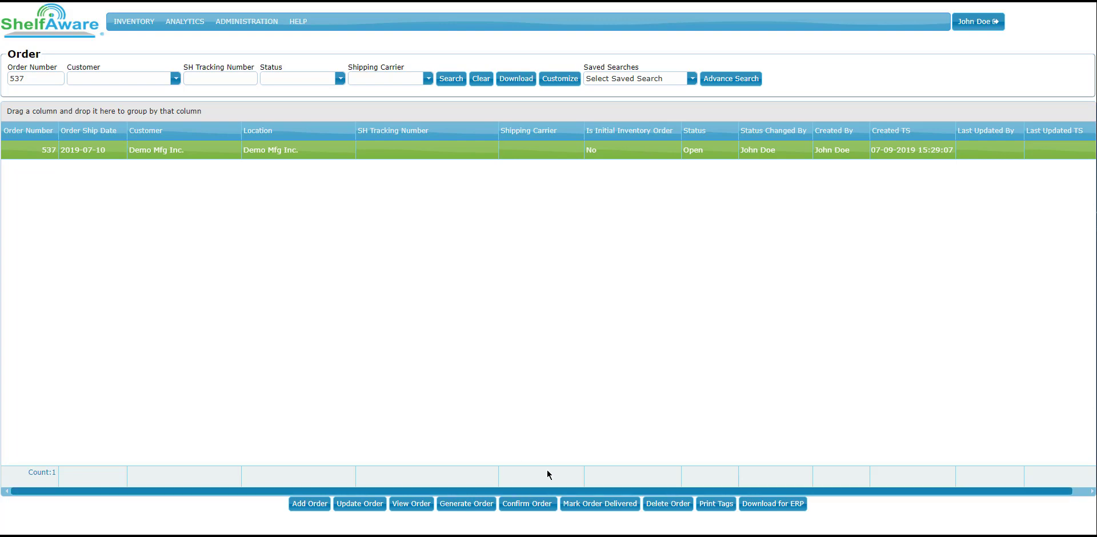
click(522, 502)
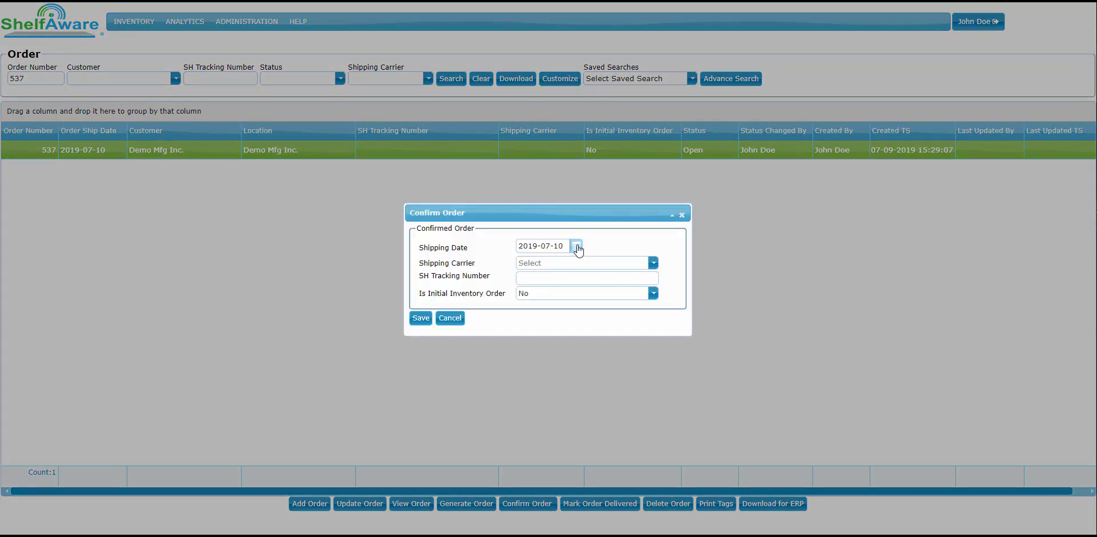
click(576, 245)
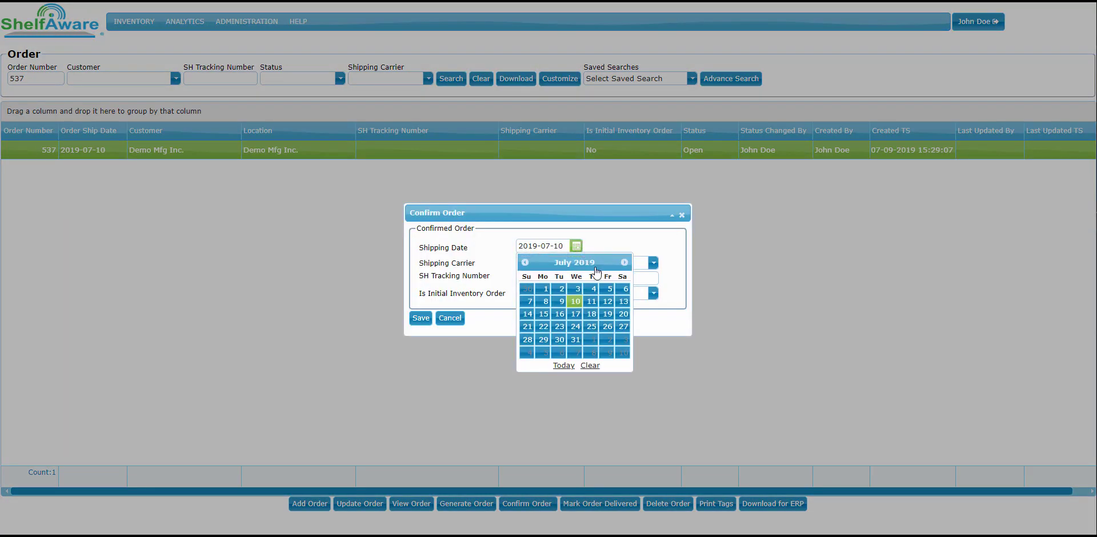
click(591, 301)
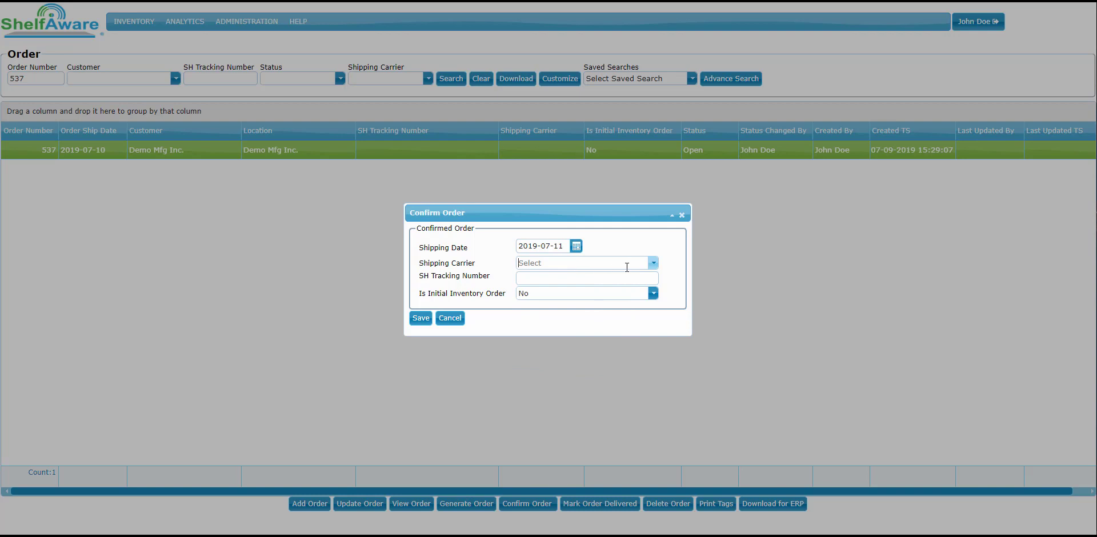
click(653, 263)
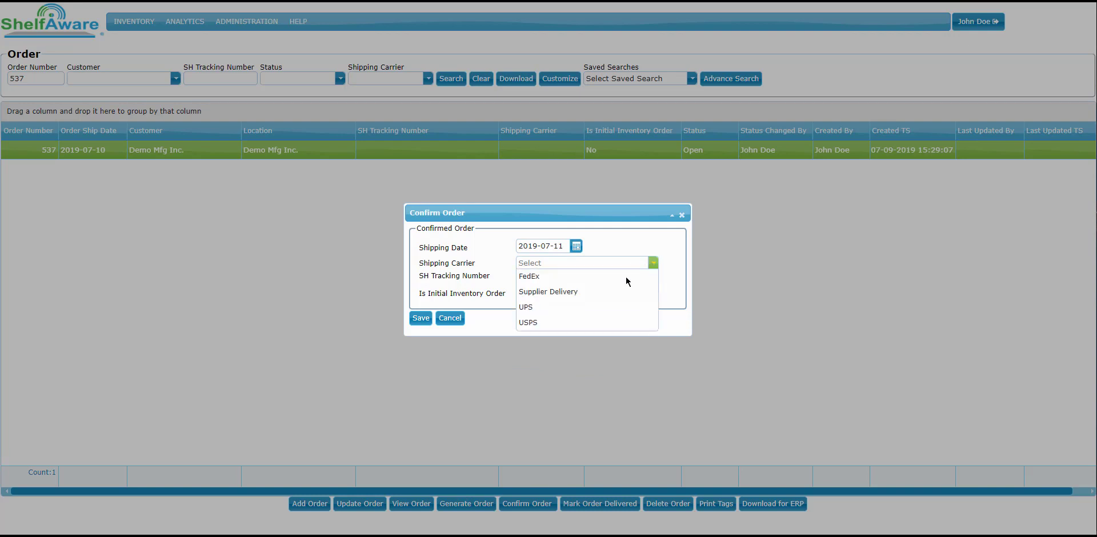
click(572, 311)
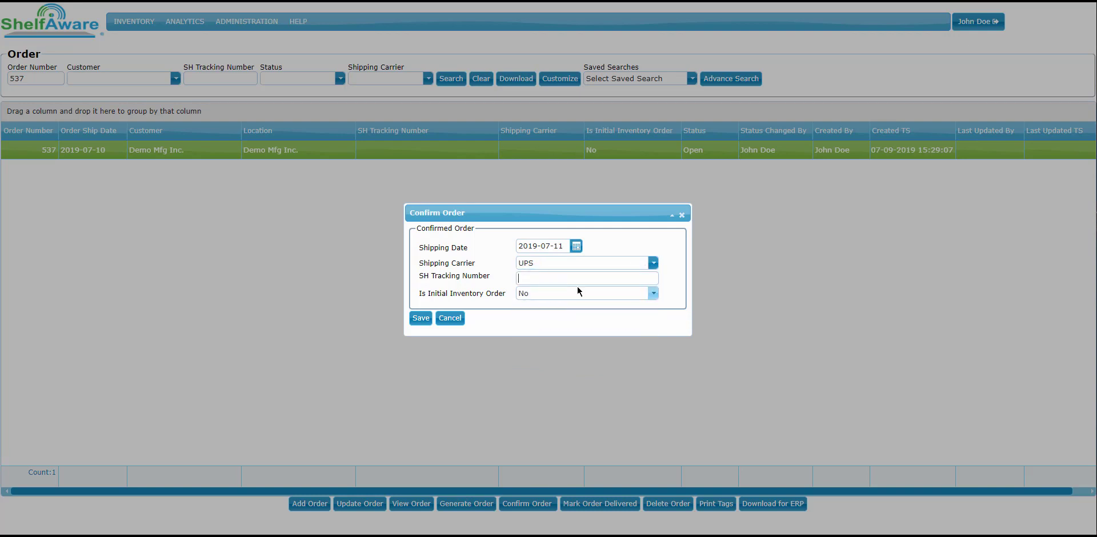
Step: Enter the shipment tracking number and save the order confirmation
text(1z6)
key(BackSpace)
text(Z65489654654654655)
click(421, 318)
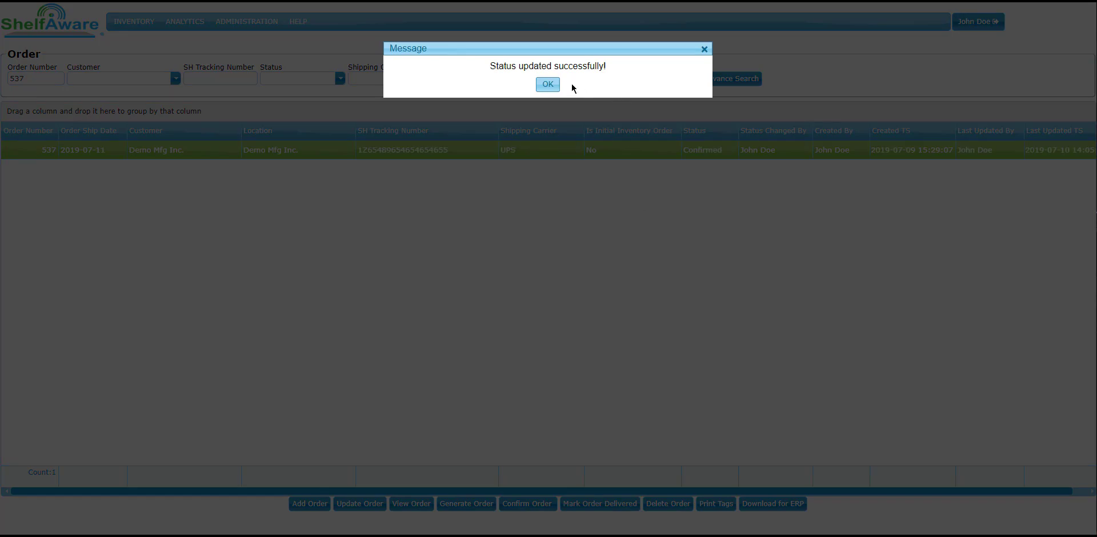
click(553, 85)
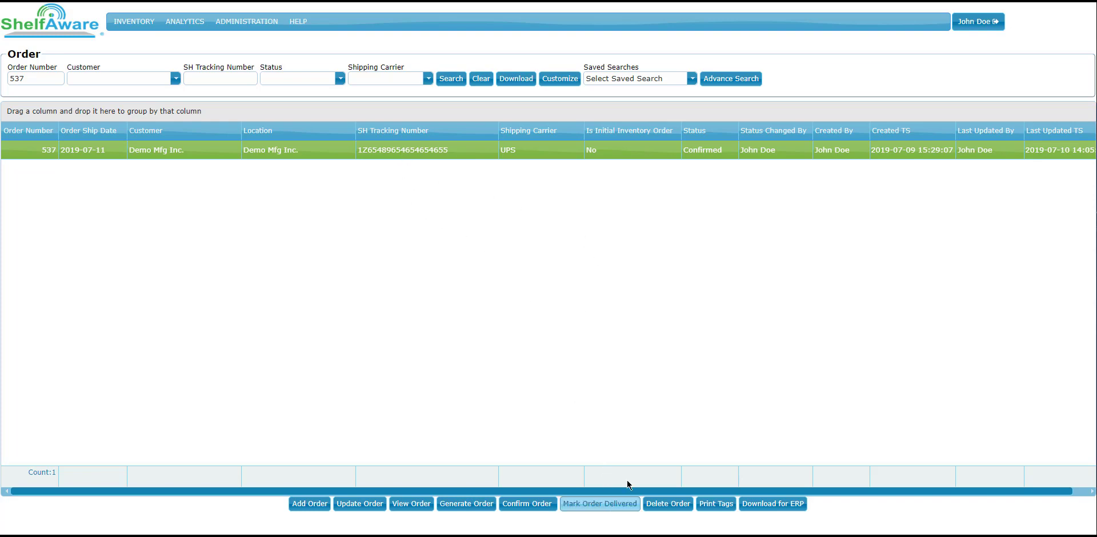
Step: Mark the confirmed Demo Mfg Inc. order as delivered
click(595, 504)
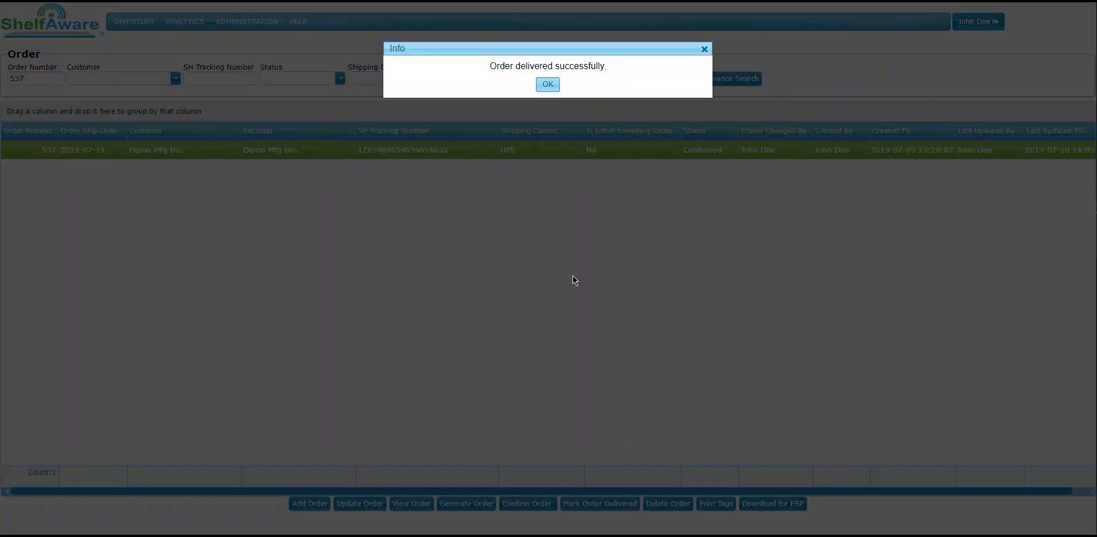
click(551, 85)
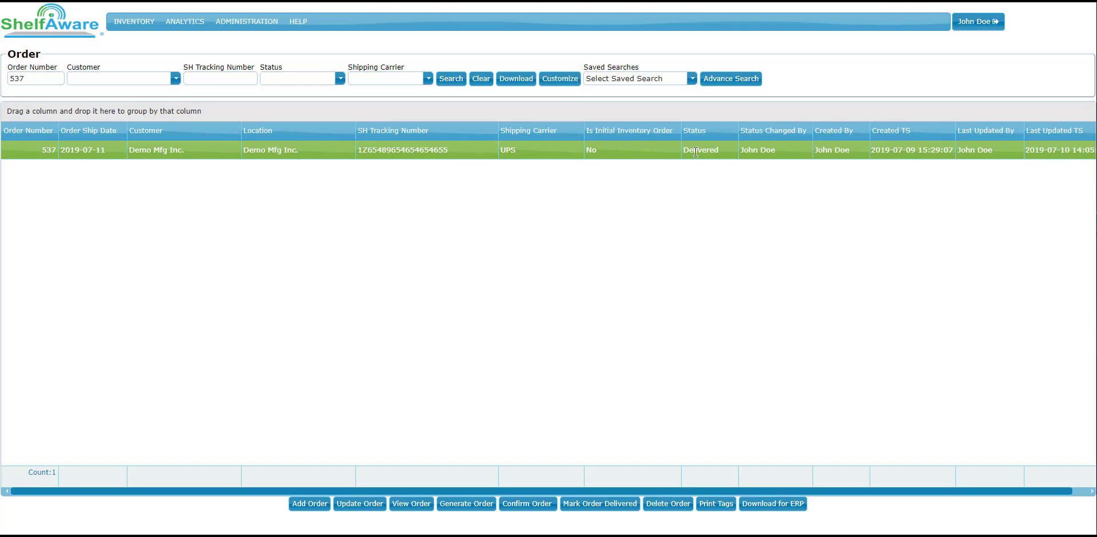